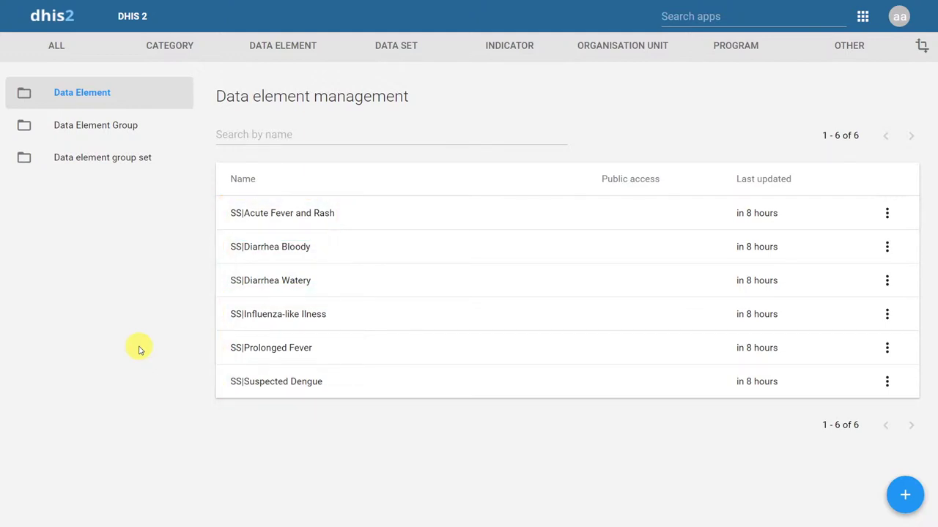
- Start a new data element group and name it Fever Syndromes, leaving its short name and code empty
click(108, 137)
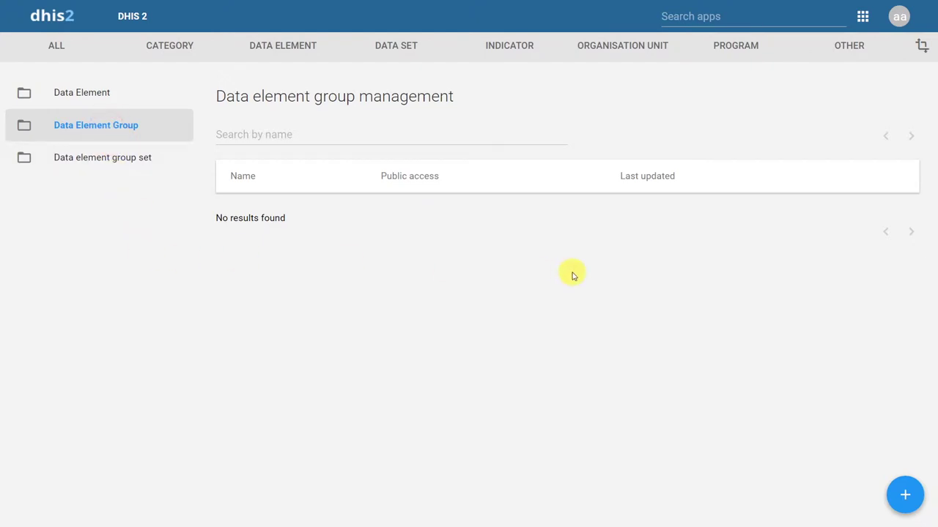
click(904, 498)
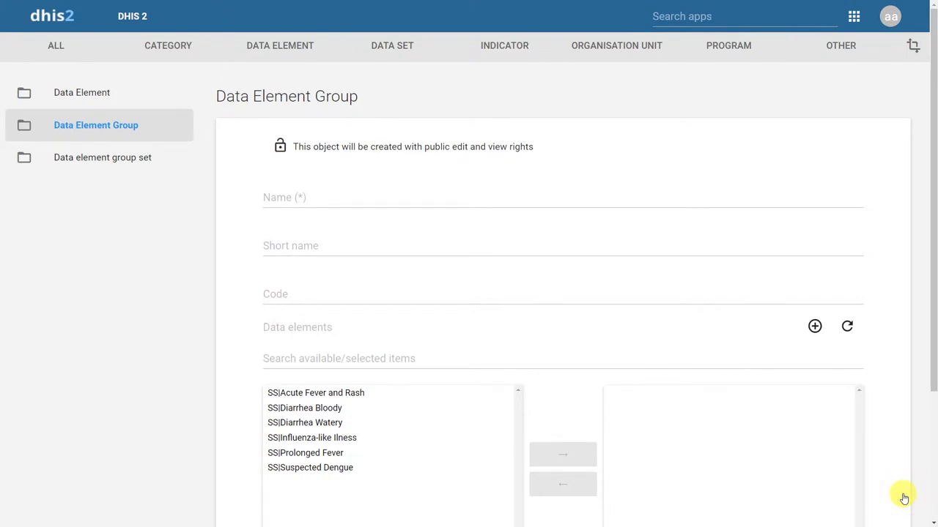
click(644, 211)
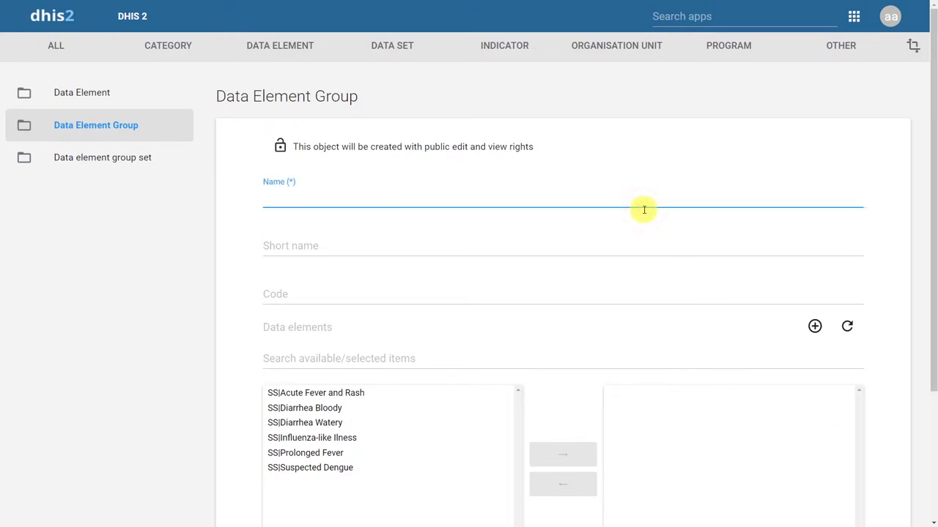
text(Fever Syndromes)
key(Tab)
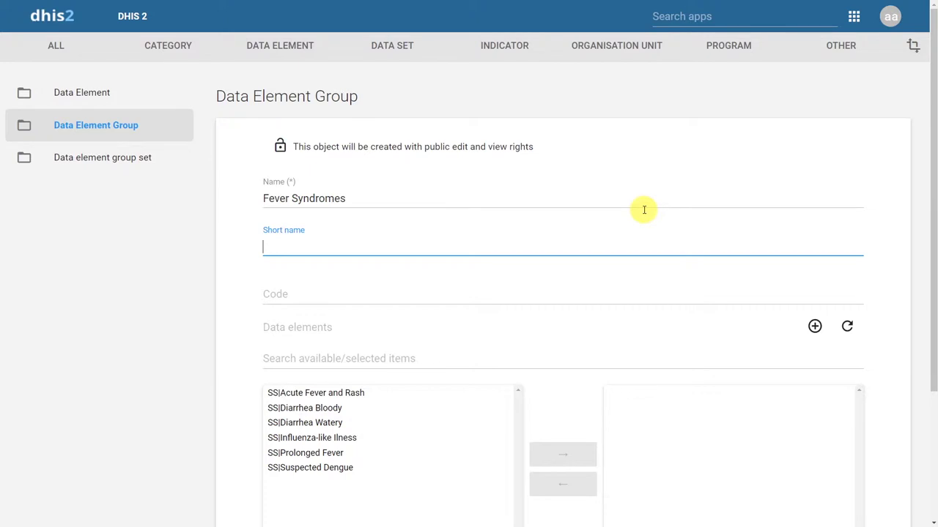
key(Tab)
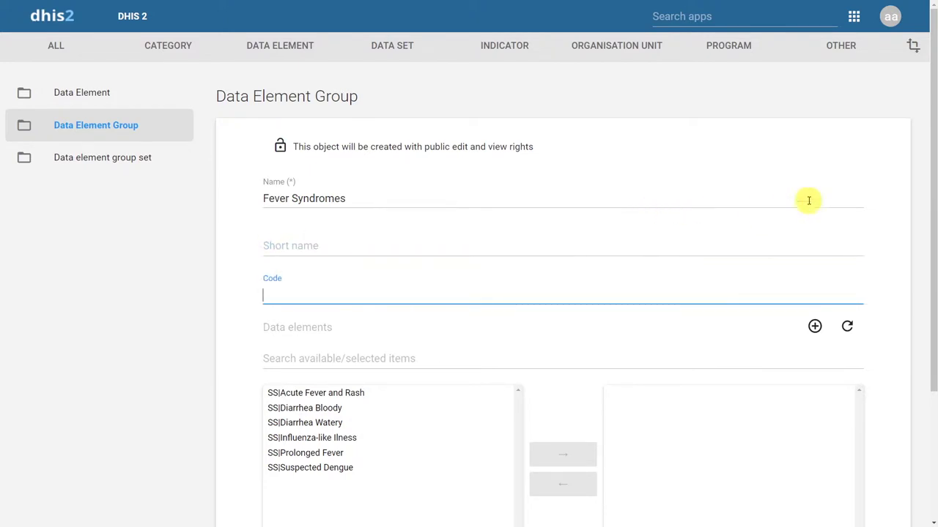
- Assign Acute Fever and Rash, Influenza-like Illness, Prolonged Fever and Suspected Dengue to the Fever Syndromes group and save it
drag(933, 193, 933, 332)
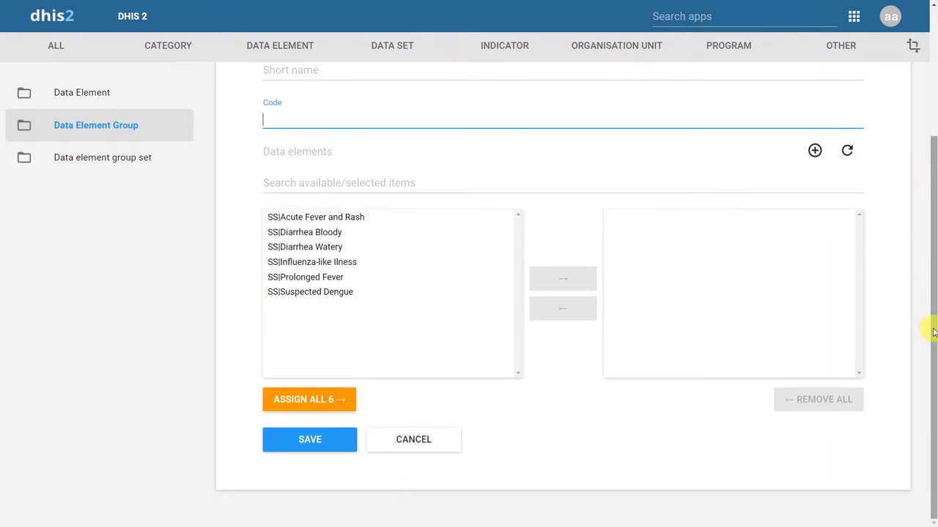
click(366, 223)
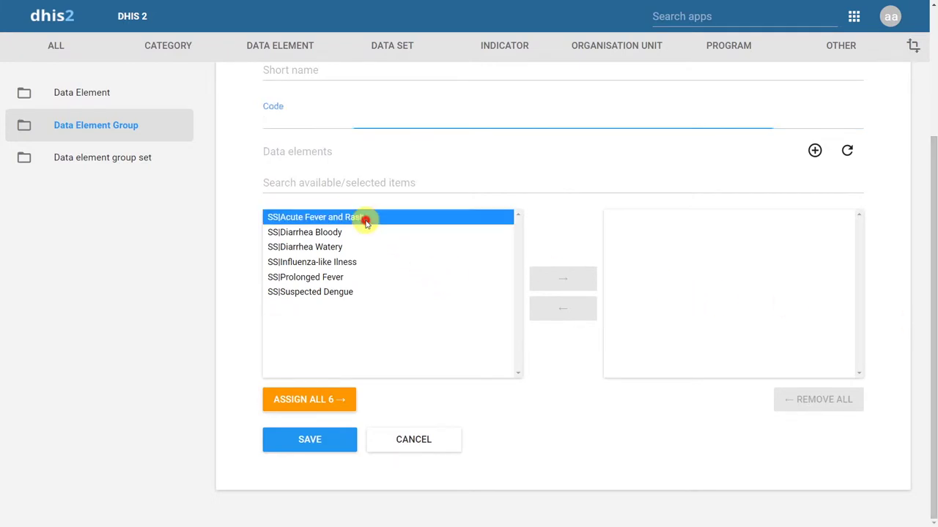
ctrl+click(346, 264)
ctrl+click(331, 278)
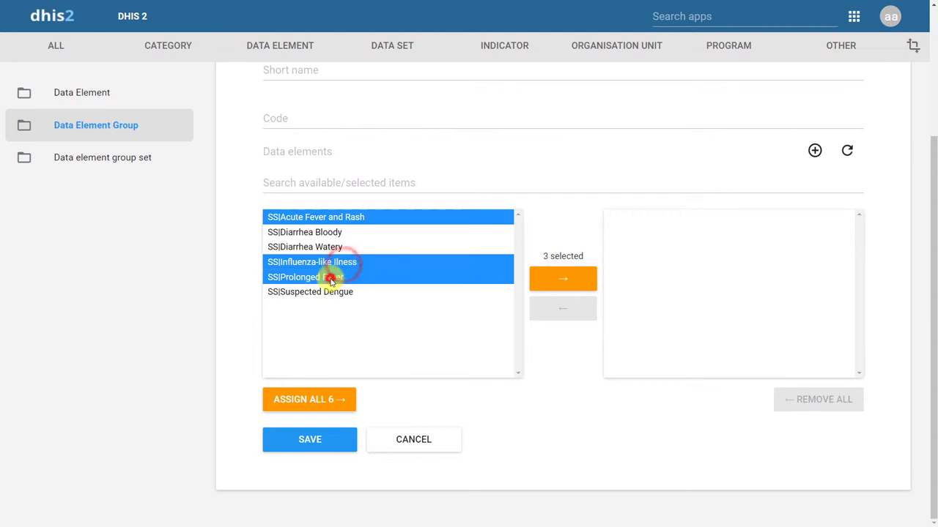
ctrl+click(330, 291)
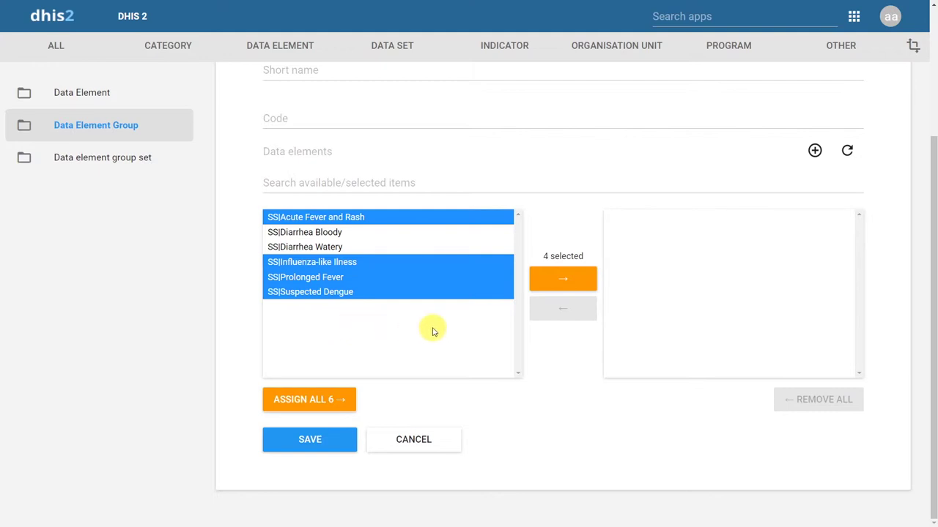
click(558, 287)
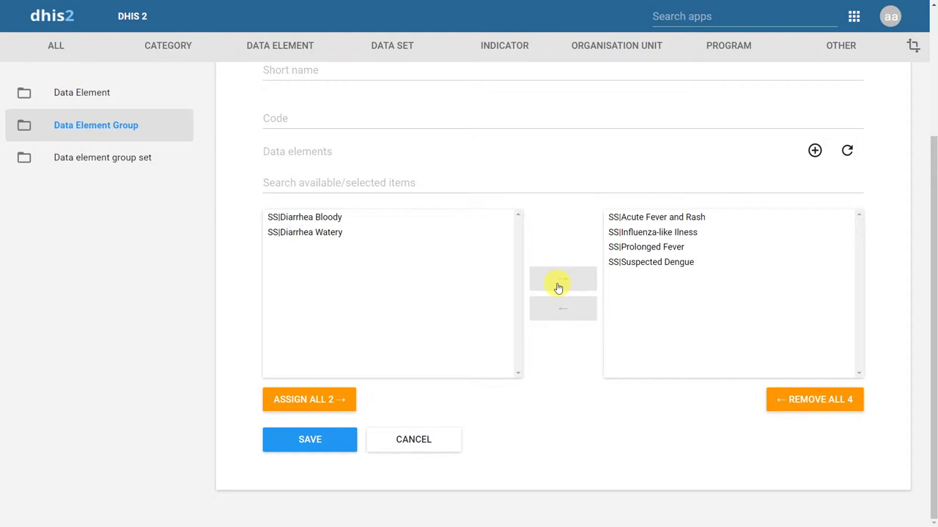
click(308, 440)
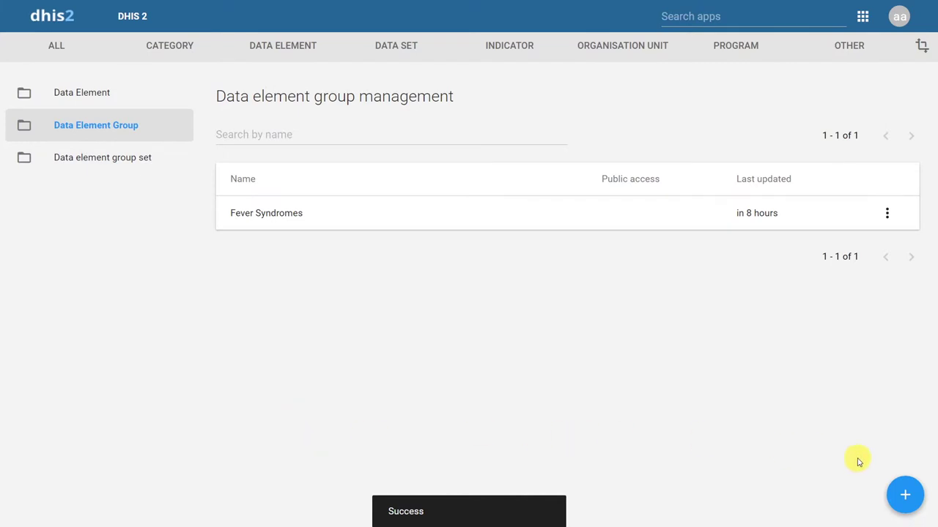
- Start another data element group and name it Diarrhea Syndromes
click(907, 495)
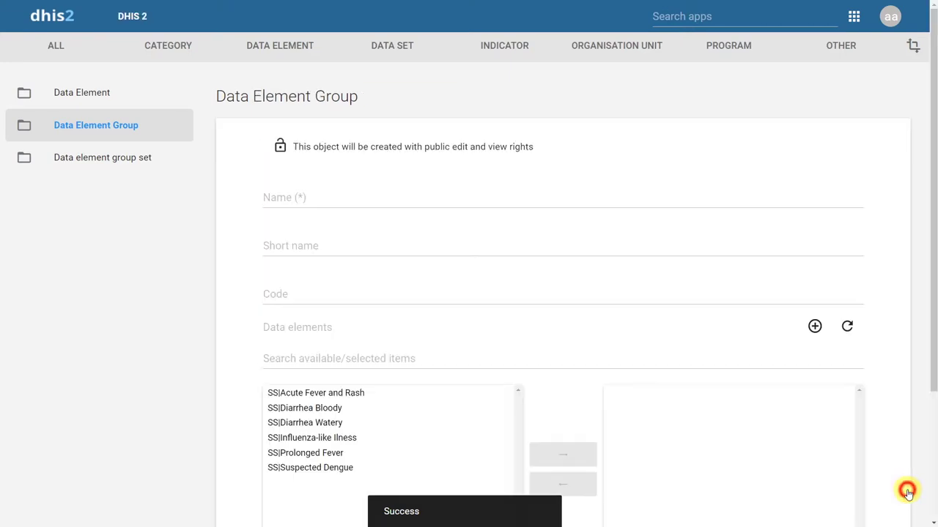
click(548, 194)
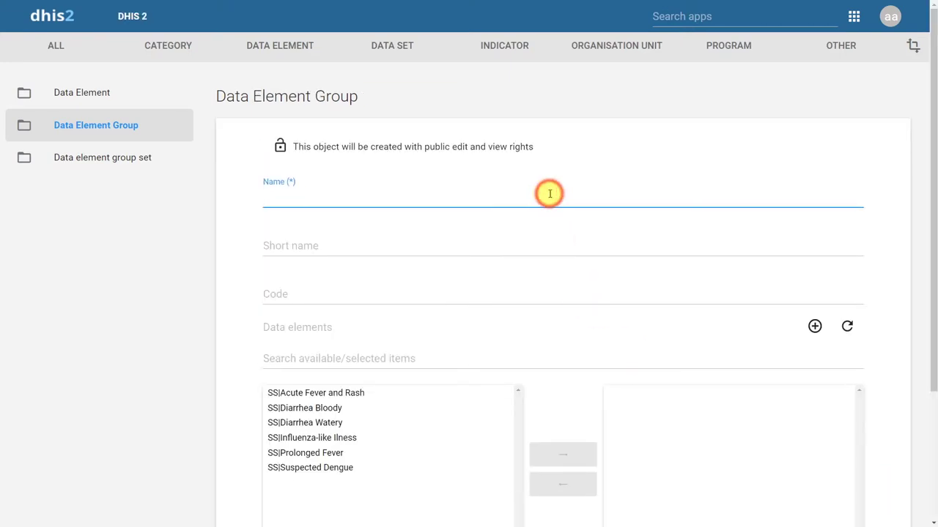
text(Diarrhea)
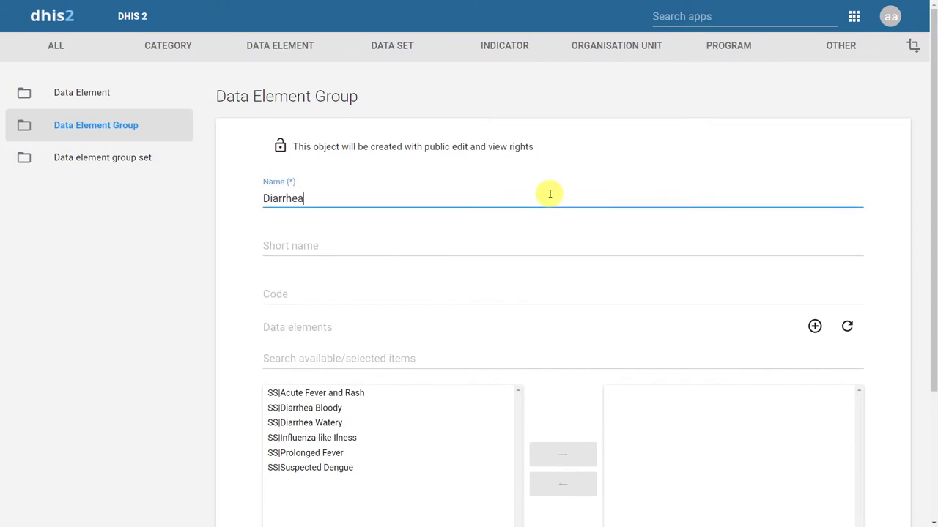
text( Syndromes)
- Assign the Diarrhea Bloody and Diarrhea Watery data elements to the Diarrhea Syndromes group and save it
drag(935, 238, 869, 279)
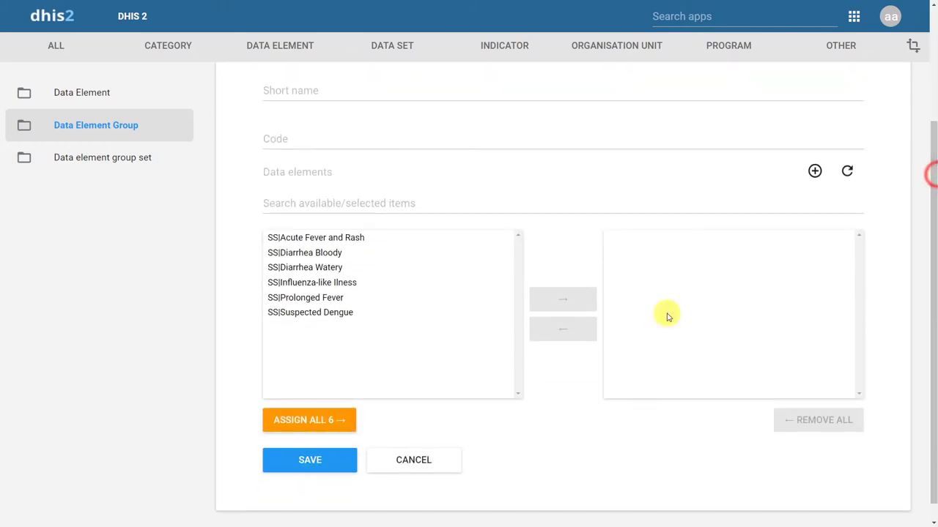
click(304, 254)
ctrl+click(303, 267)
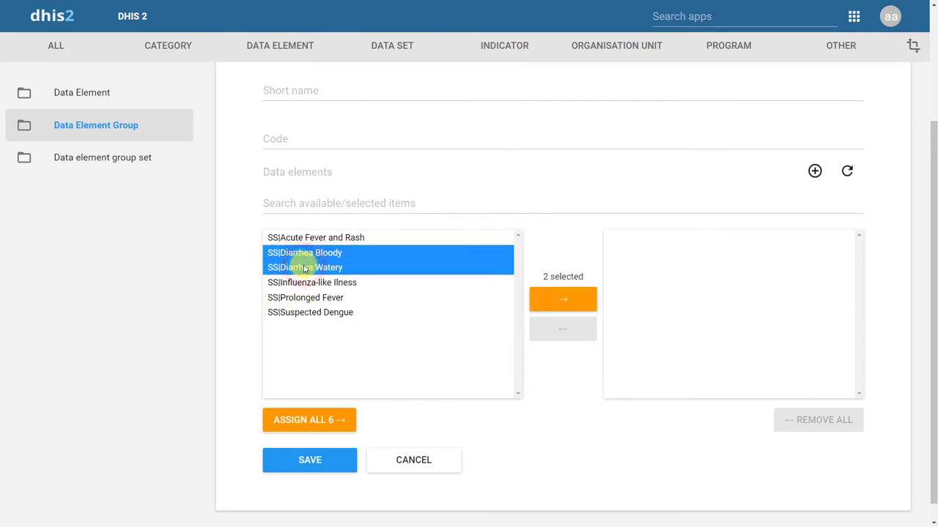
click(558, 301)
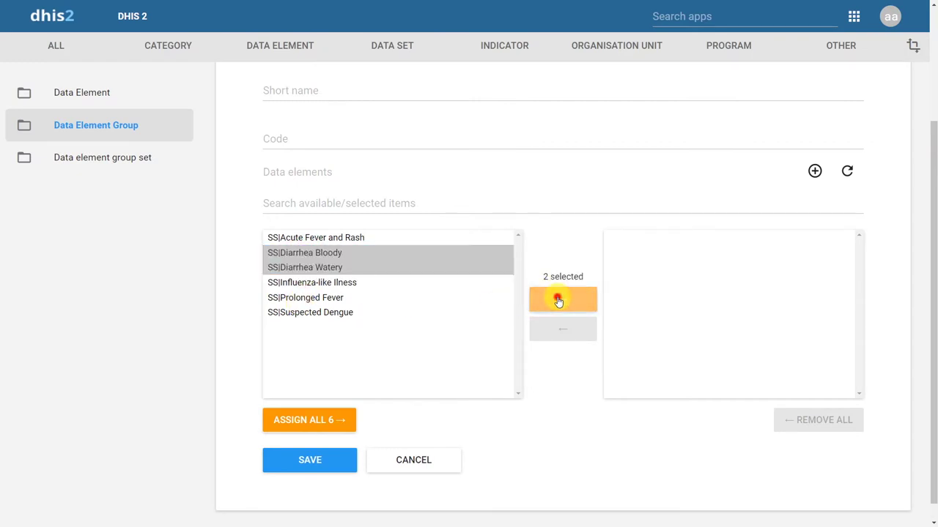
click(285, 465)
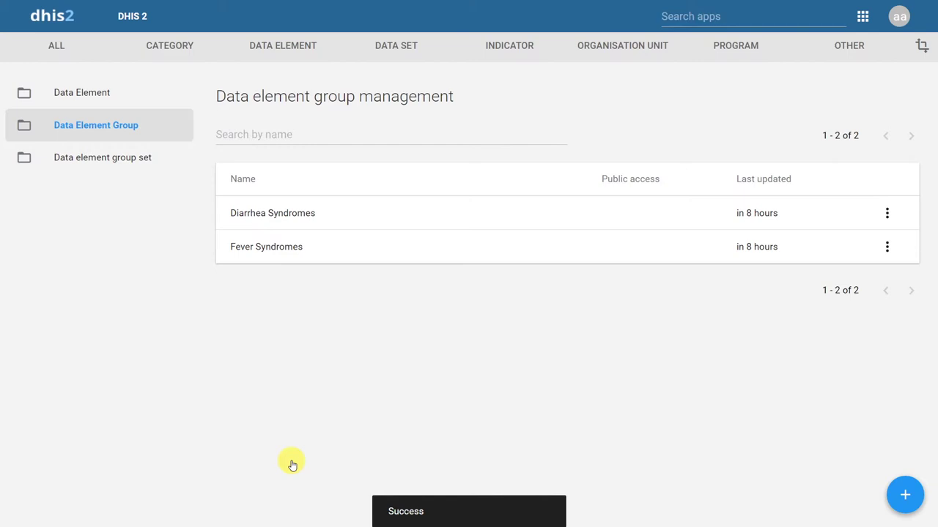
- Create and save a data element group set named Syndromic Surveillance, leaving its code and description empty
click(102, 162)
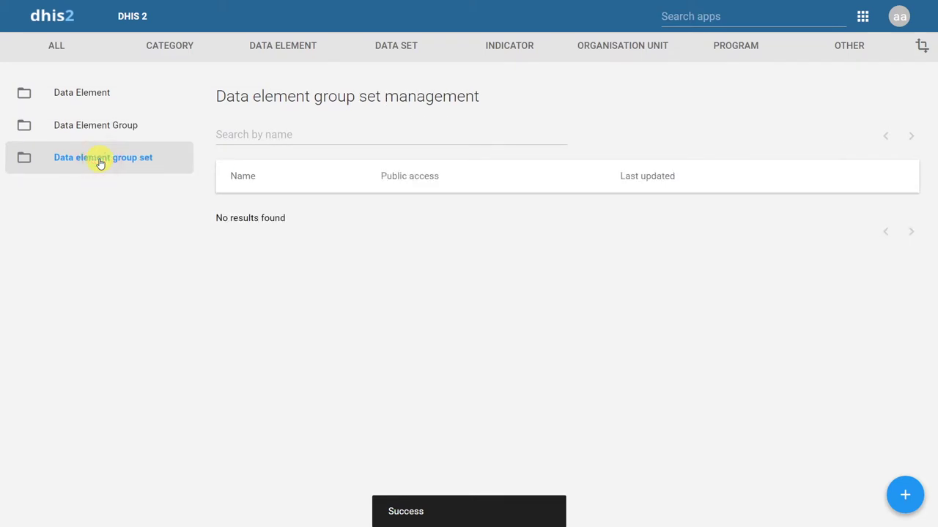
click(903, 496)
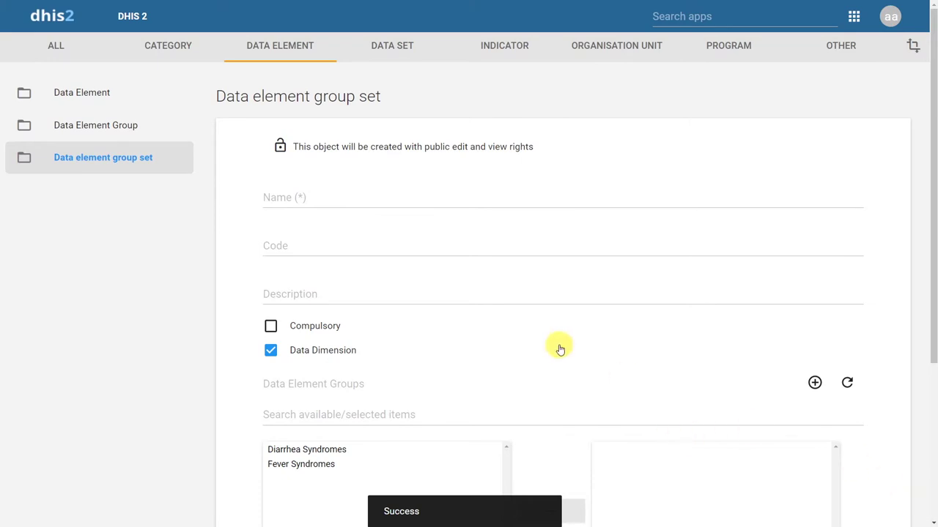
click(460, 195)
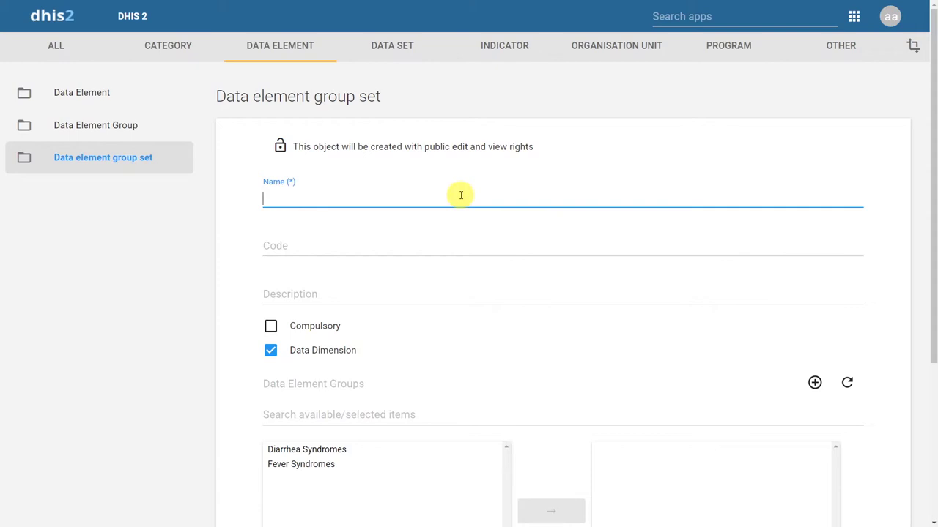
text(Syndromic Surv)
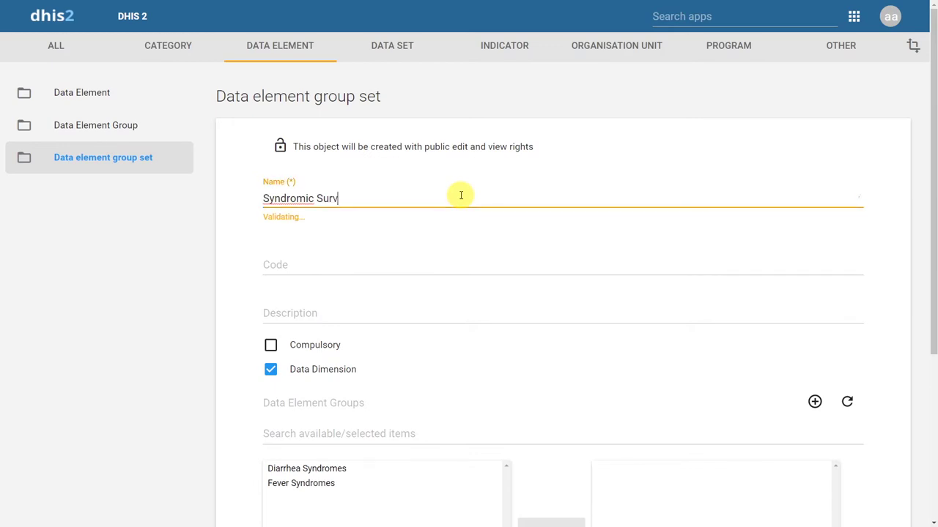
text(eillance)
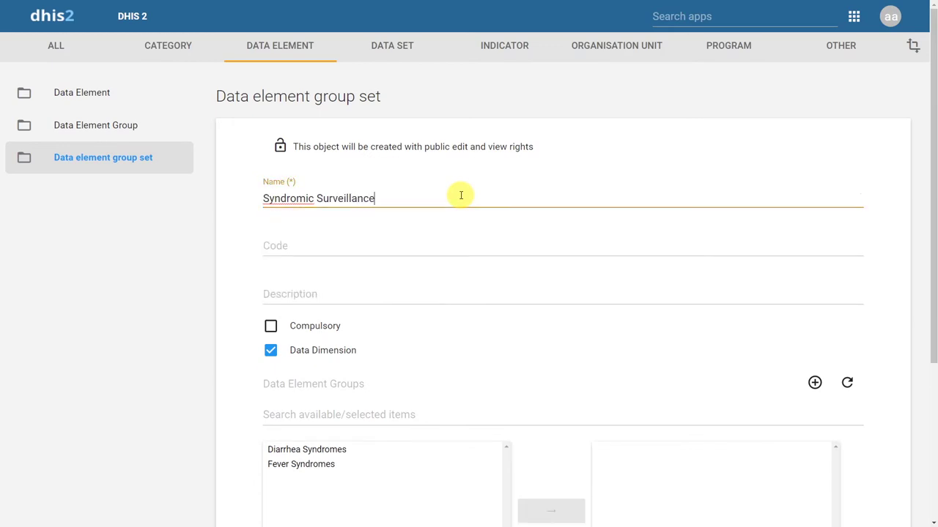
click(438, 250)
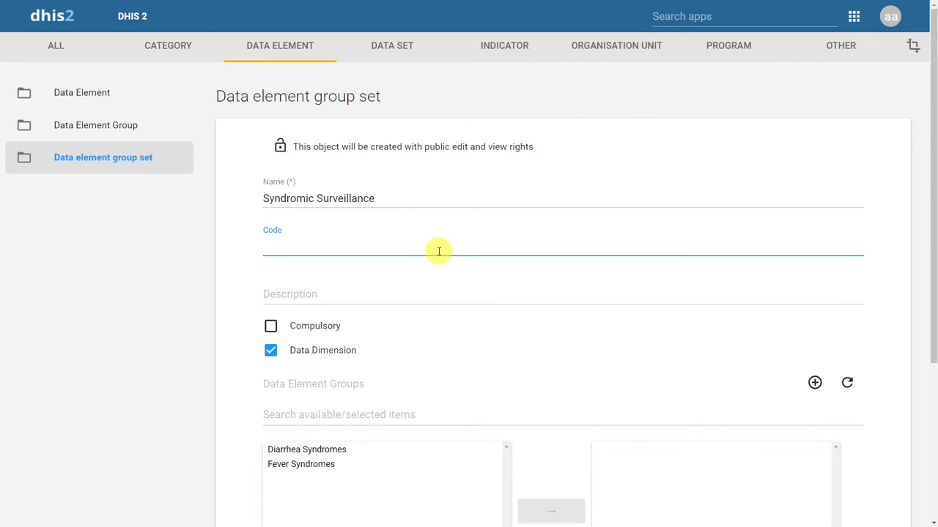
drag(933, 199, 934, 328)
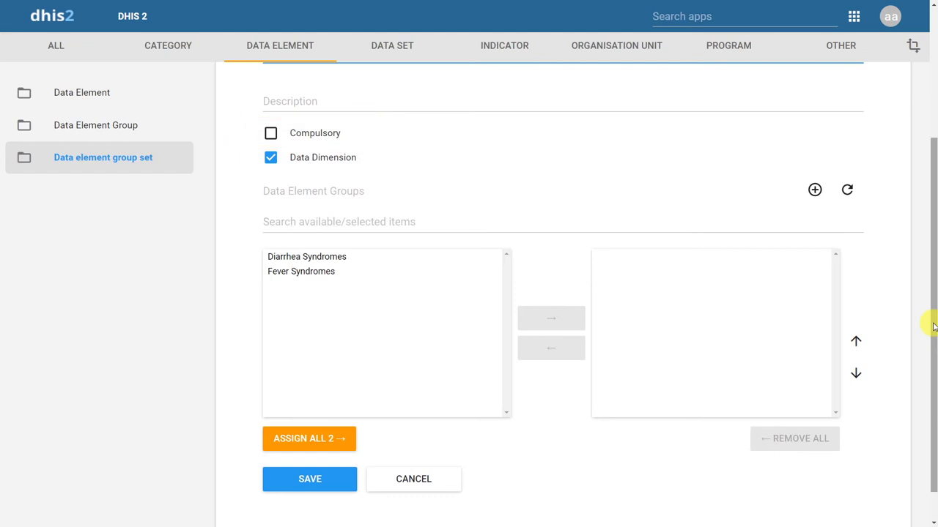
drag(934, 320, 933, 370)
click(290, 438)
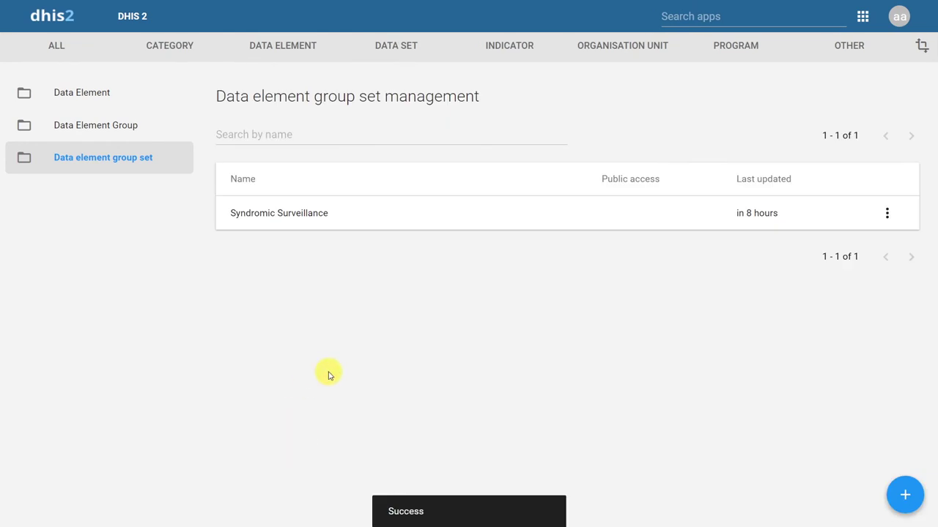
- Switch to the Pivot Table app and list the available data elements of the Diarrhea Syndromes group
click(748, 11)
click(651, 68)
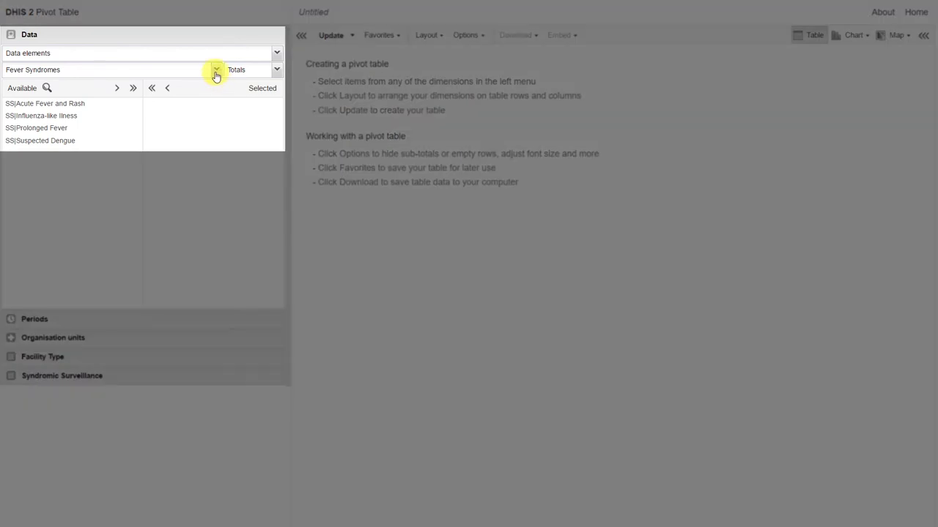
click(215, 72)
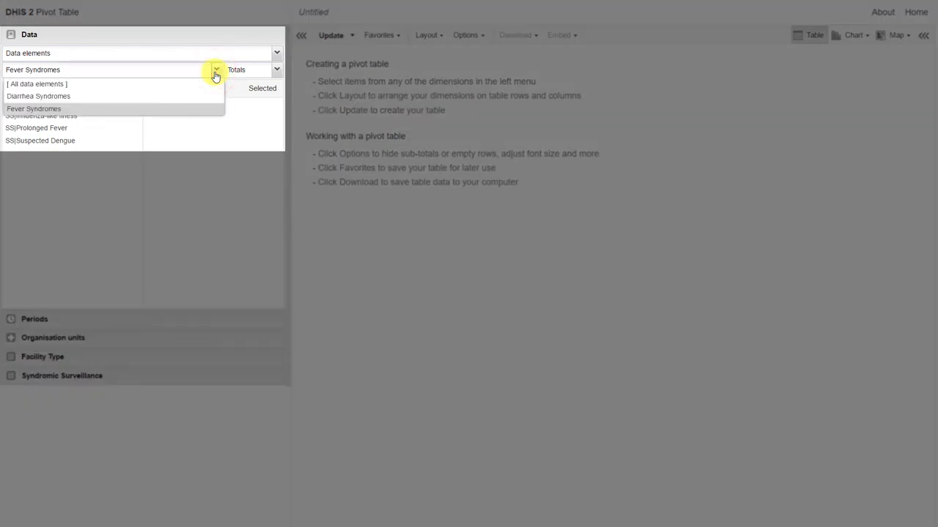
click(216, 71)
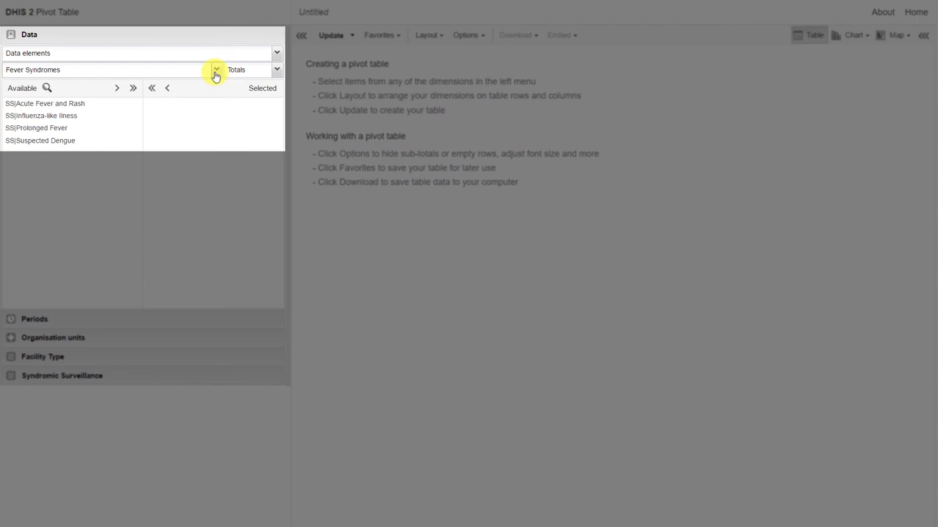
click(216, 71)
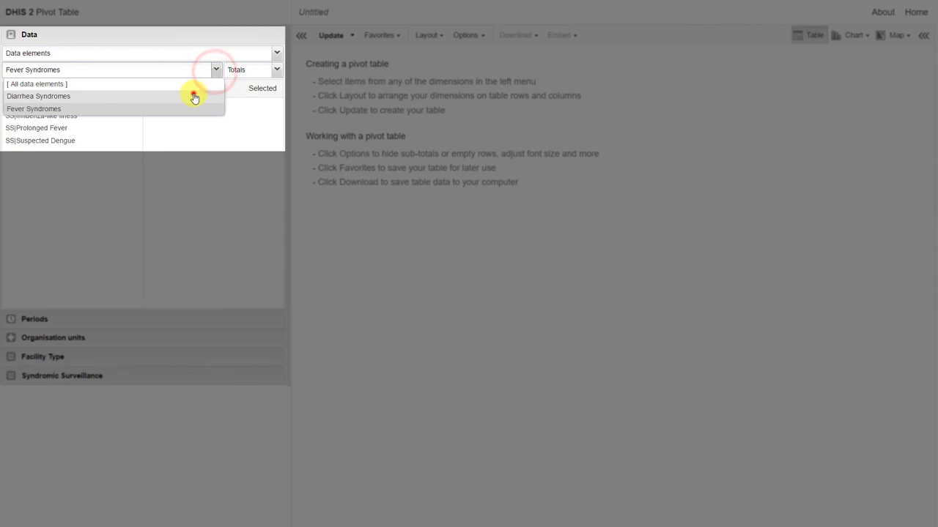
click(194, 93)
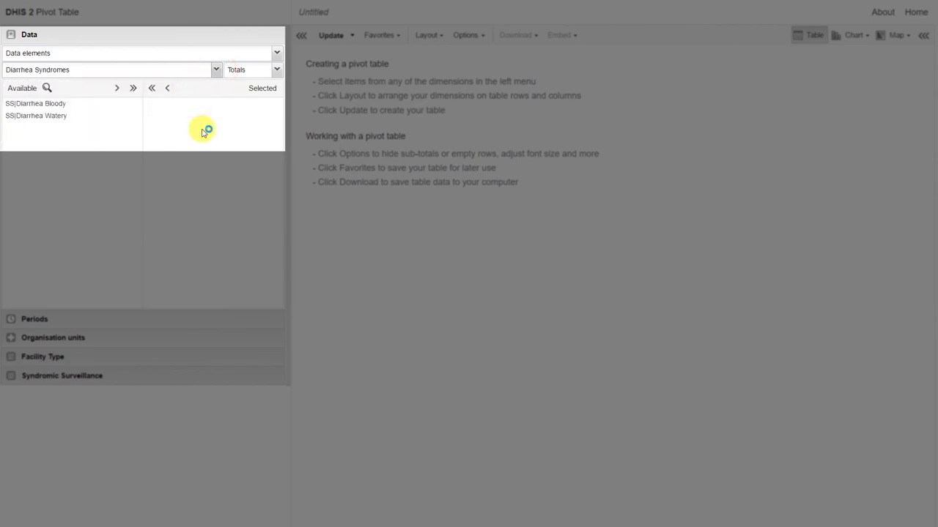